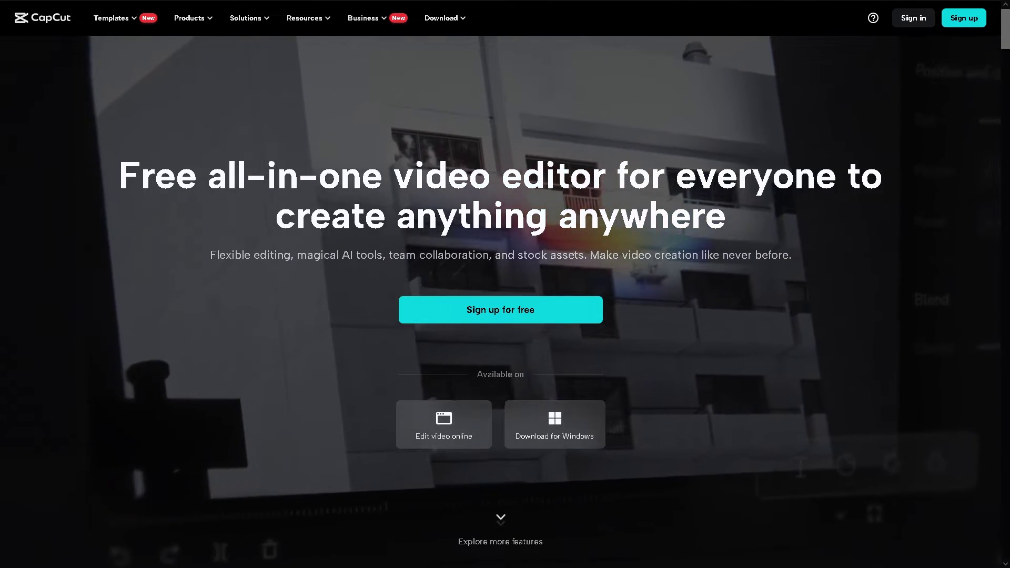
Scroll the CapCut landing page and go to the sign-in page.
scroll(505, 284, "down", 10)
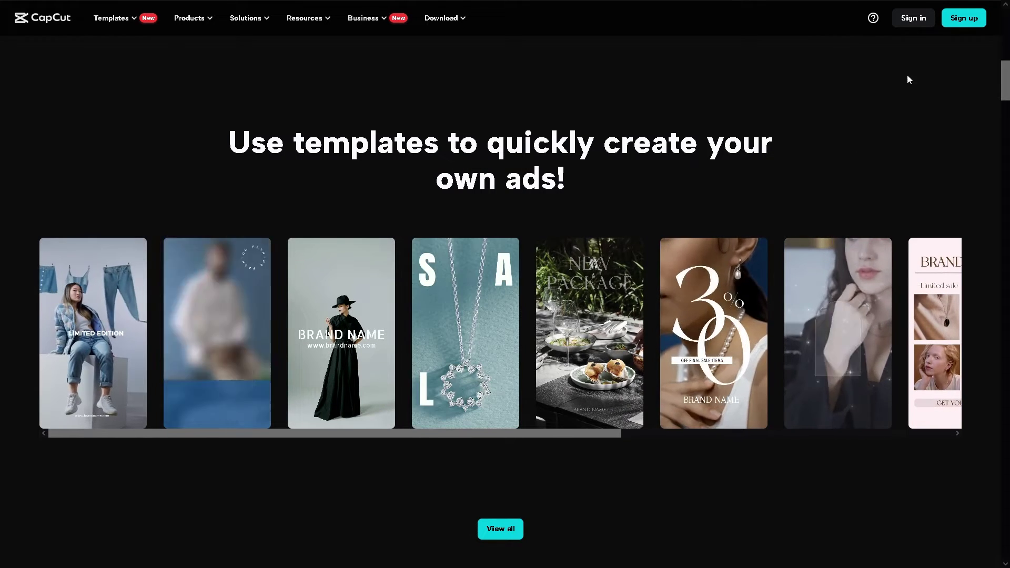
left_click(913, 21)
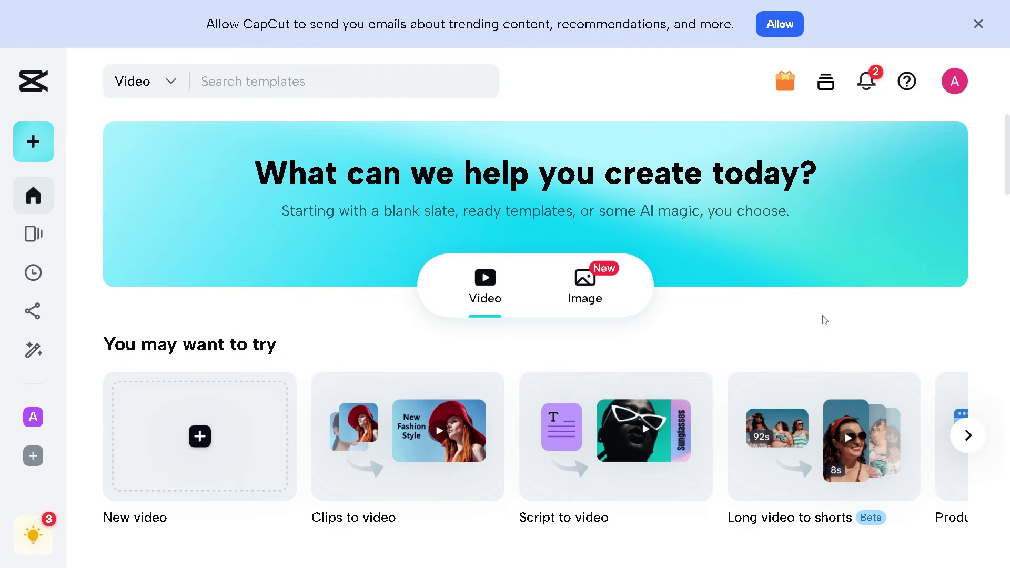
Browse the signed-in home page and start a project from the New video card.
scroll(499, 293, "down", 2)
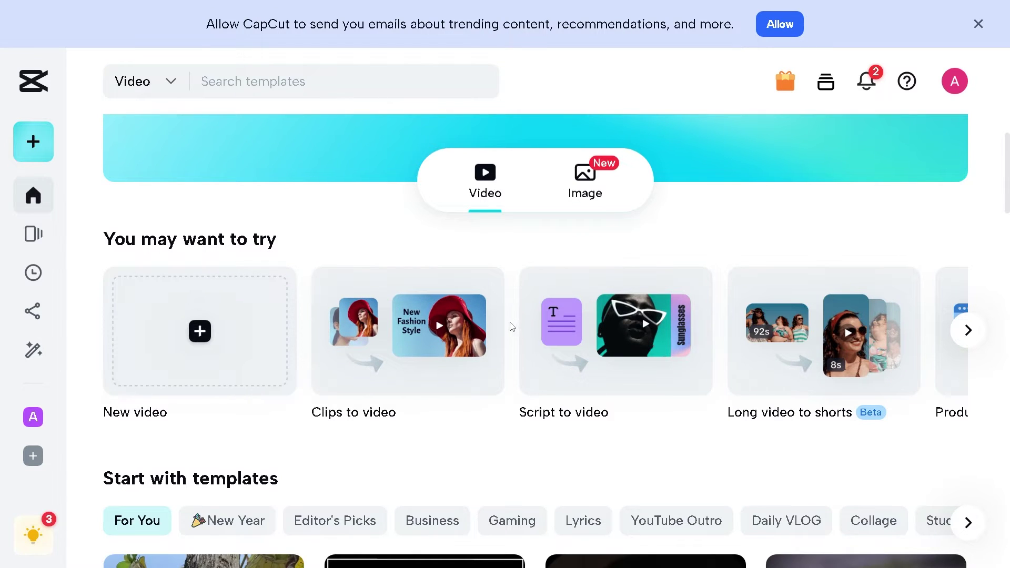
scroll(511, 328, "down", 5)
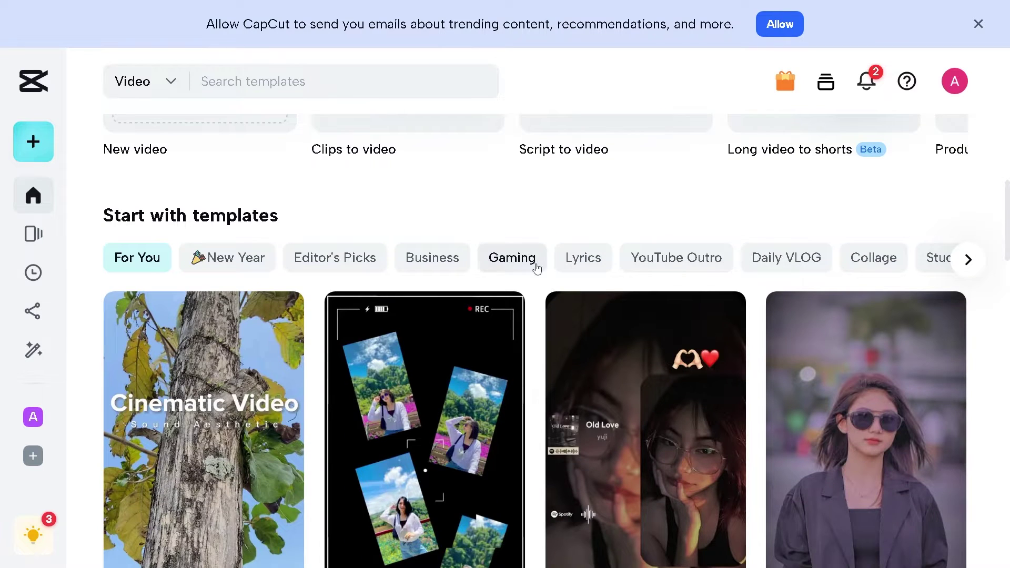
scroll(471, 264, "down", 4)
scroll(437, 261, "up", 9)
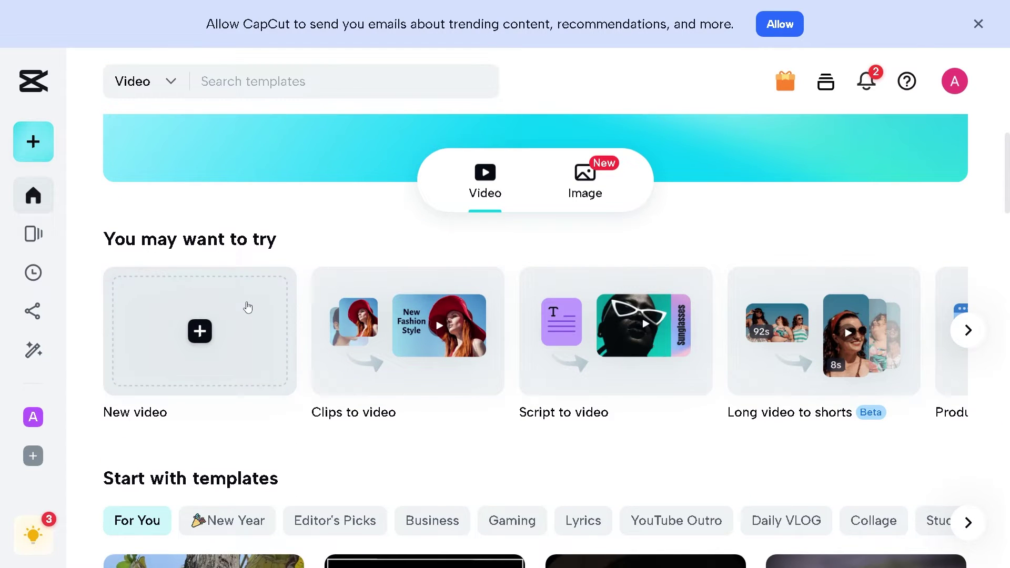
left_click(247, 314)
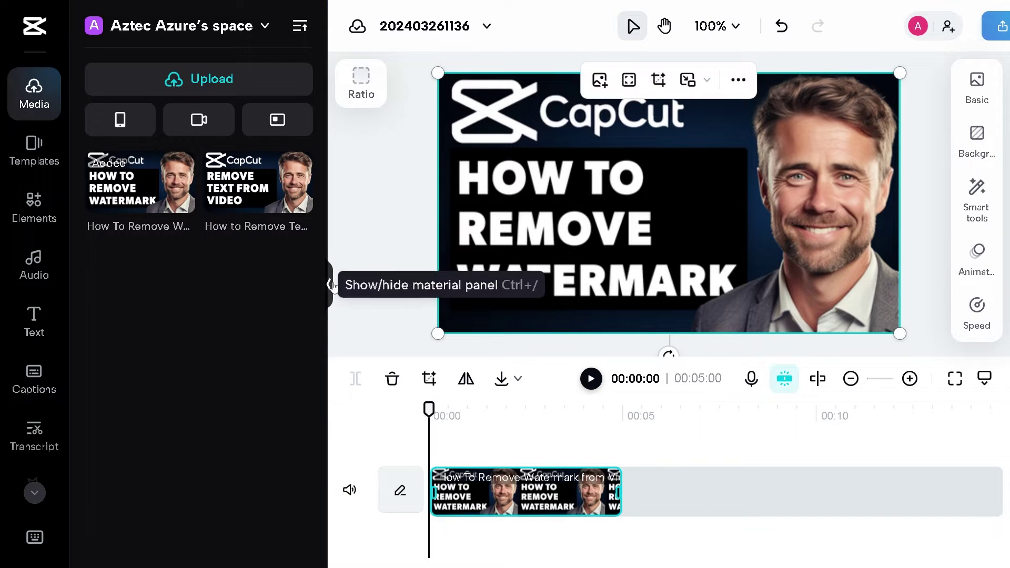
Hide the media panel and paste a duplicate of the thumbnail clip onto a track above.
left_click(326, 285)
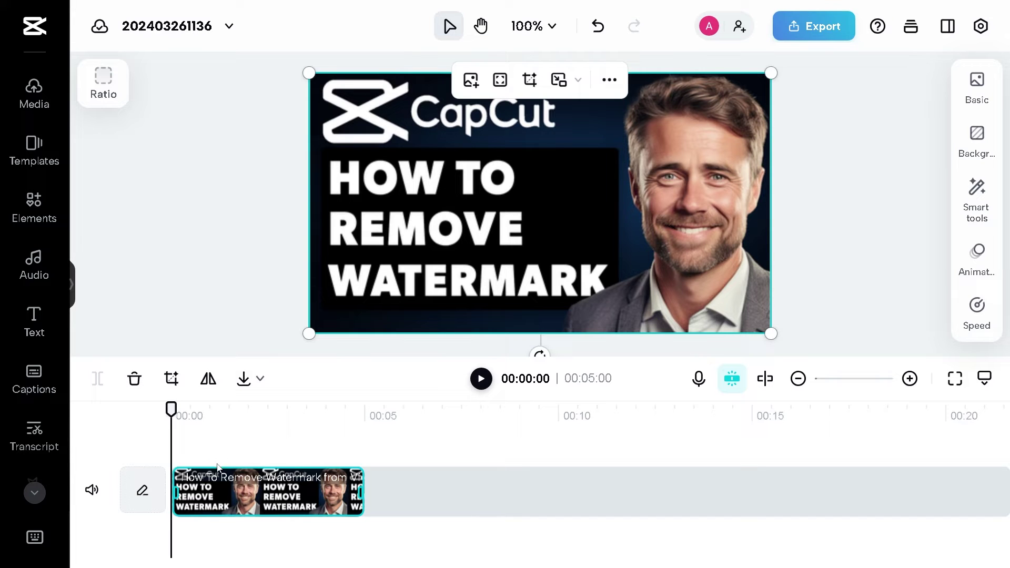
key("ctrl+v")
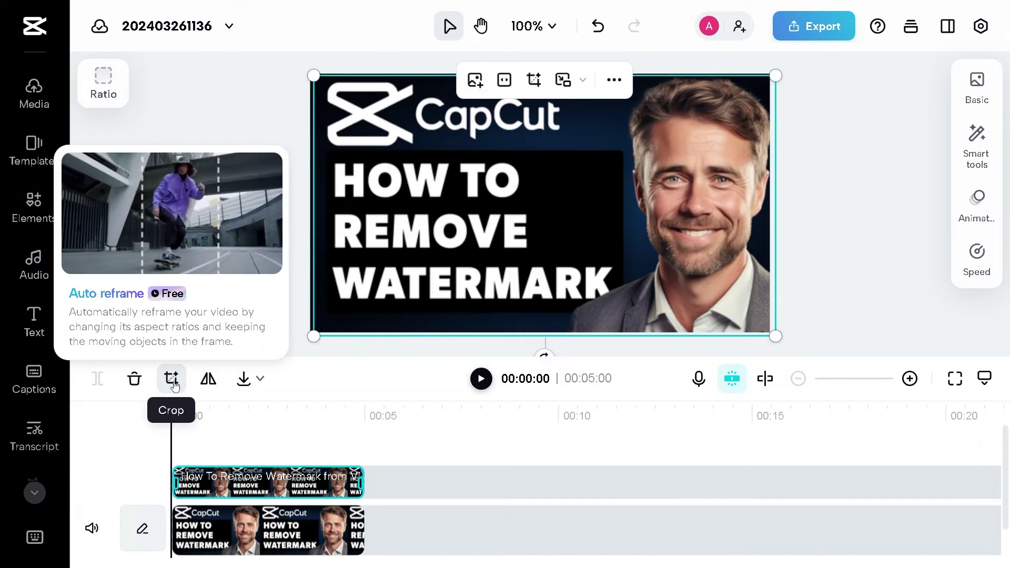
Crop the copied clip to a narrow dark patch at the top beside the man's head.
left_click(173, 380)
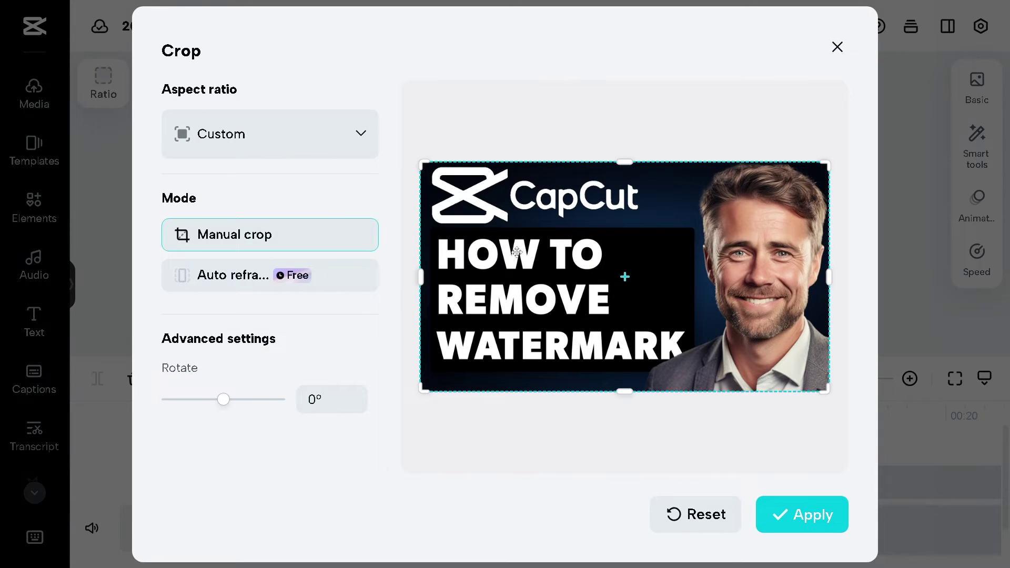
left_click_drag(426, 164, 459, 226)
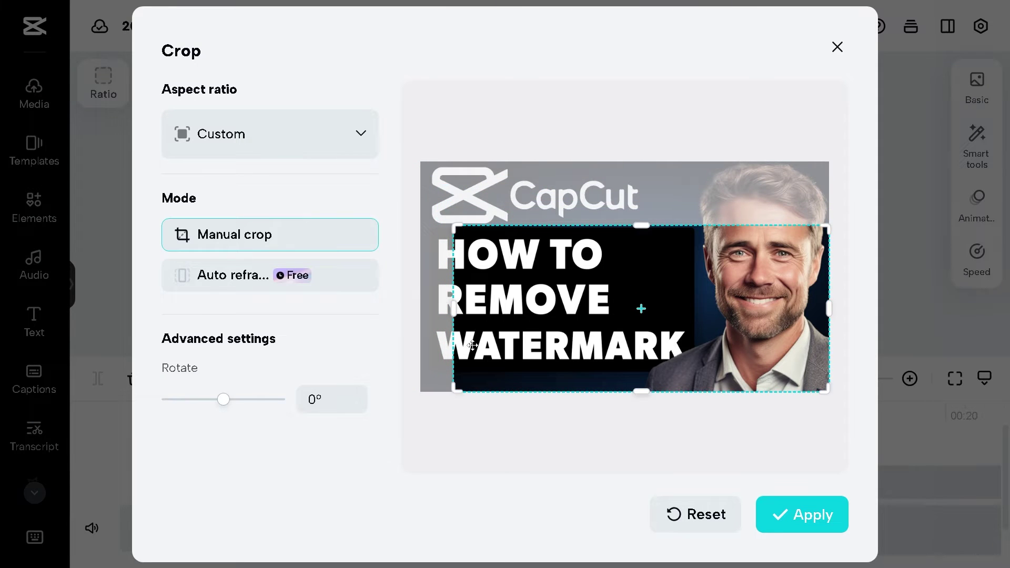
left_click_drag(457, 390, 608, 303)
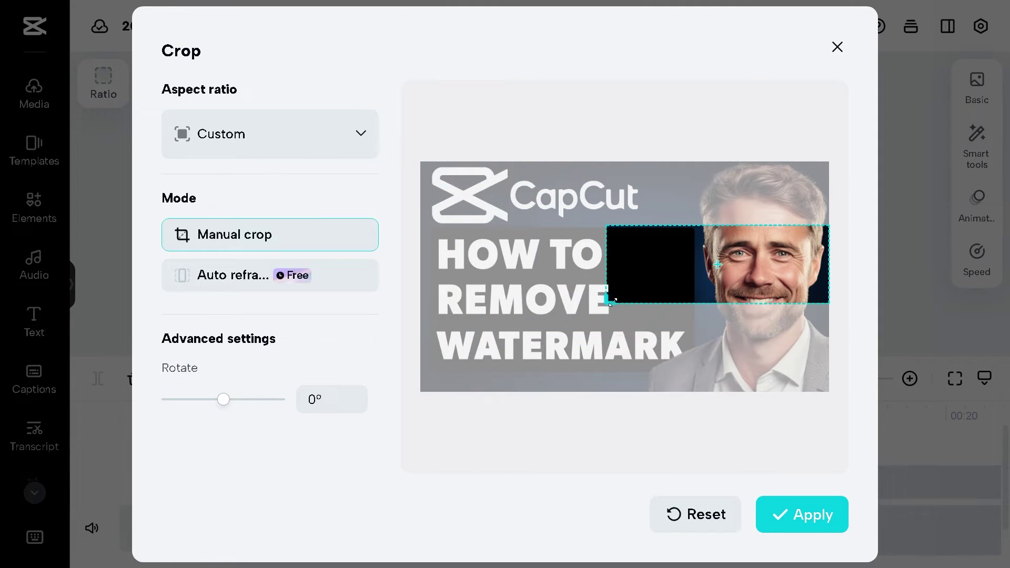
left_click_drag(825, 304, 821, 298)
left_click_drag(676, 267, 508, 369)
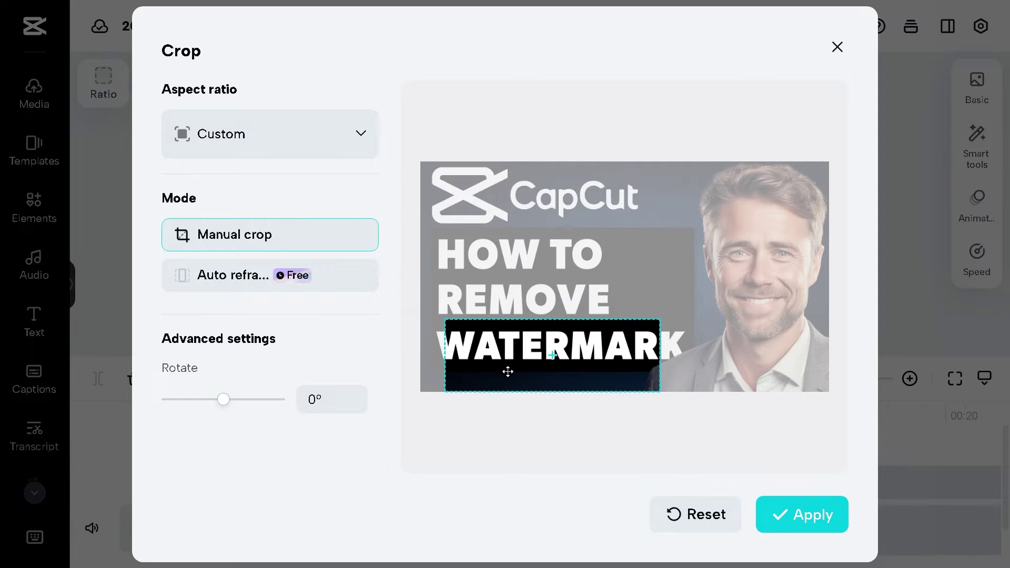
left_click_drag(662, 318, 604, 357)
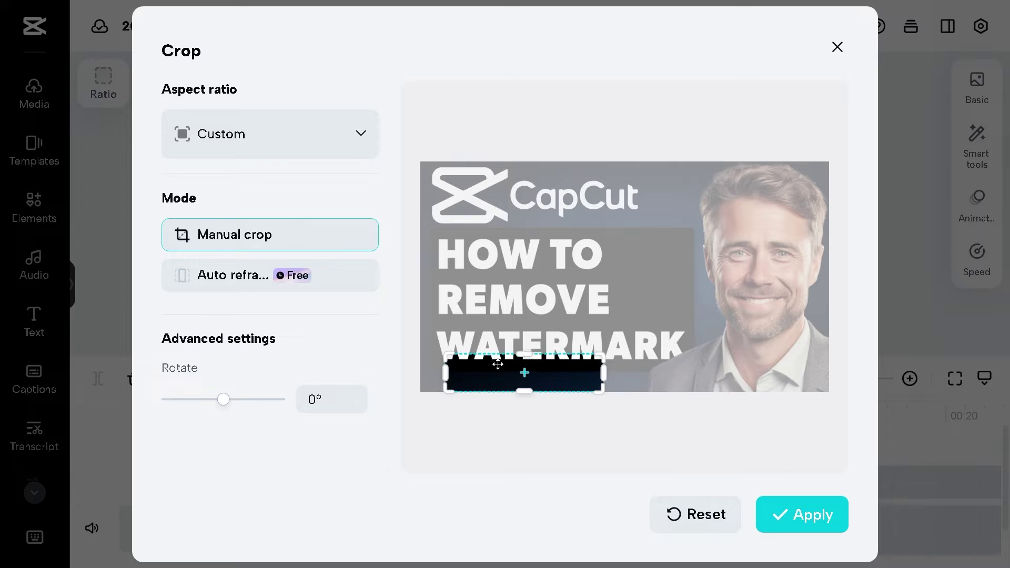
left_click_drag(497, 366, 623, 174)
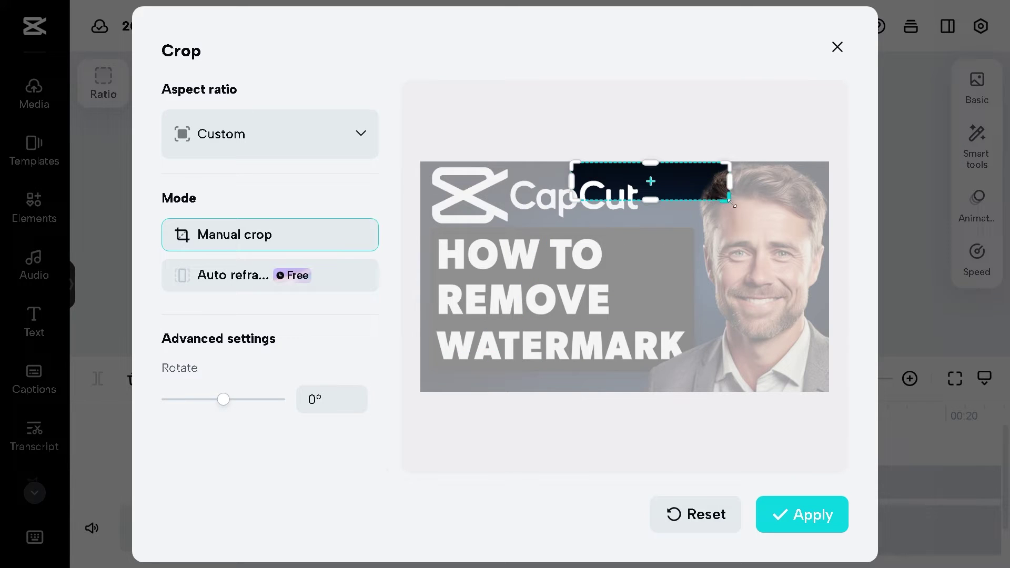
left_click_drag(729, 199, 652, 199)
left_click_drag(593, 173, 661, 172)
left_click_drag(715, 195, 698, 190)
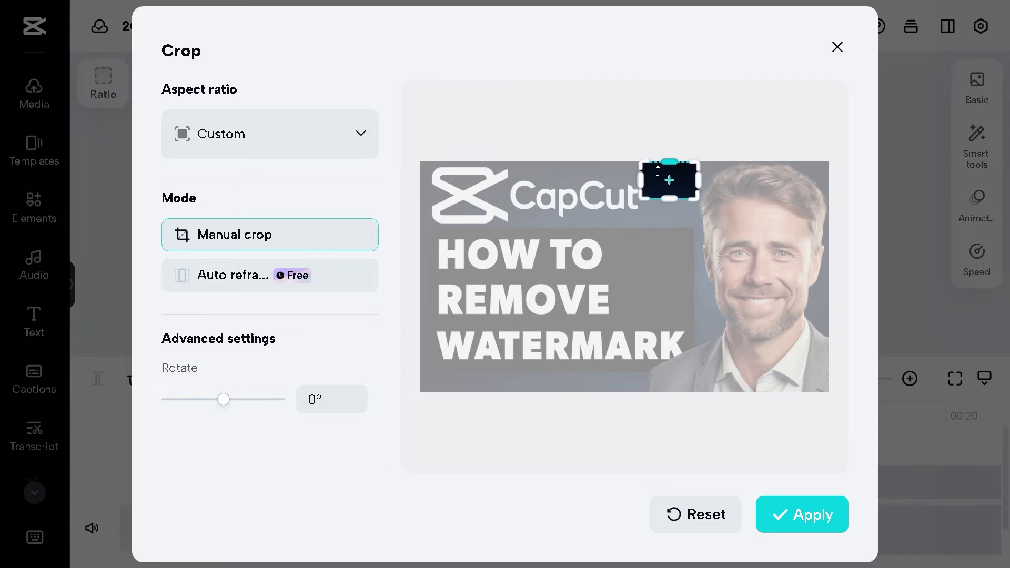
left_click(799, 519)
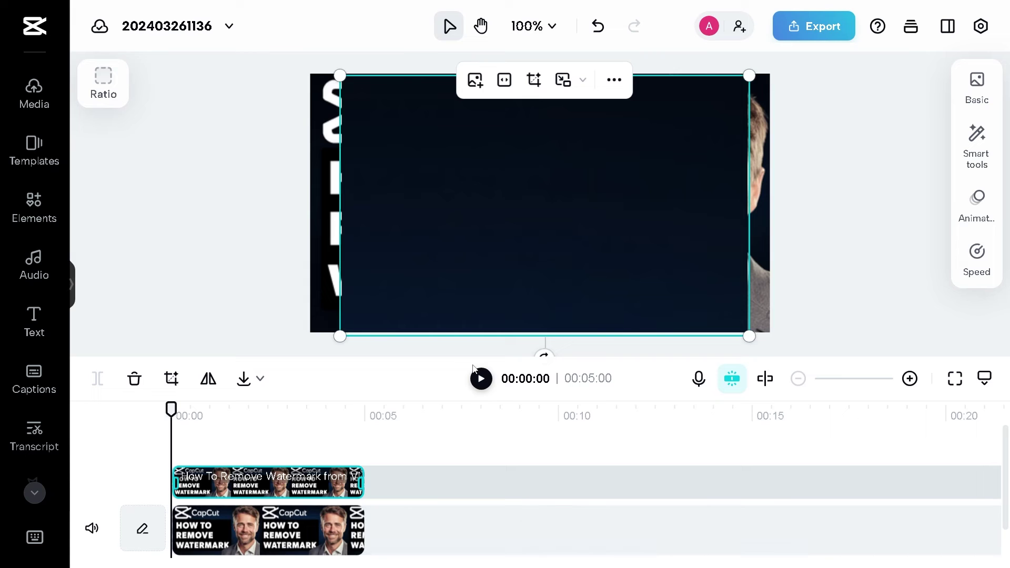
Resize the cropped patch and move it up and left over the CapCut logo.
left_click_drag(340, 335, 526, 218)
left_click_drag(600, 137, 328, 62)
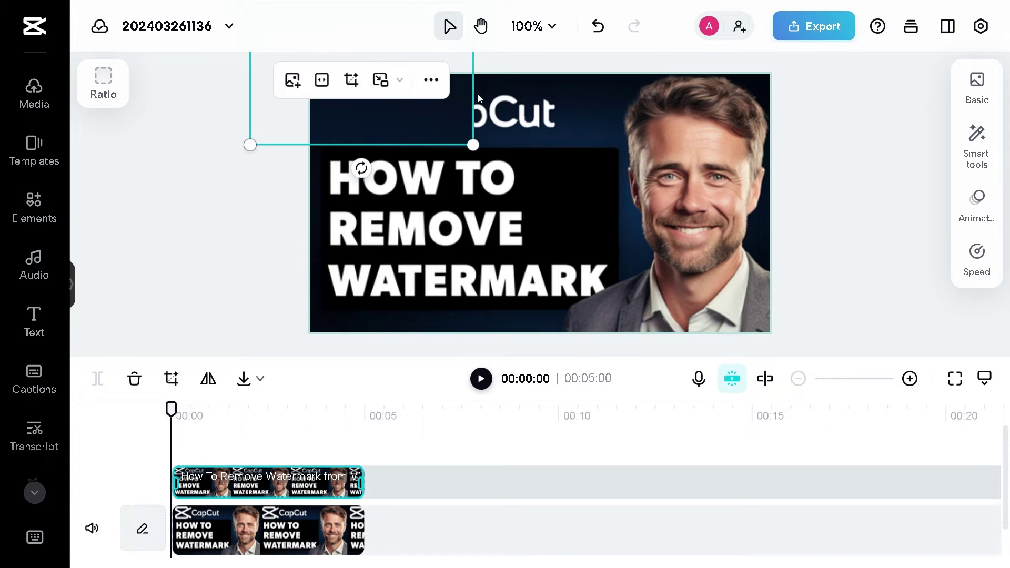
left_click_drag(413, 112, 482, 110)
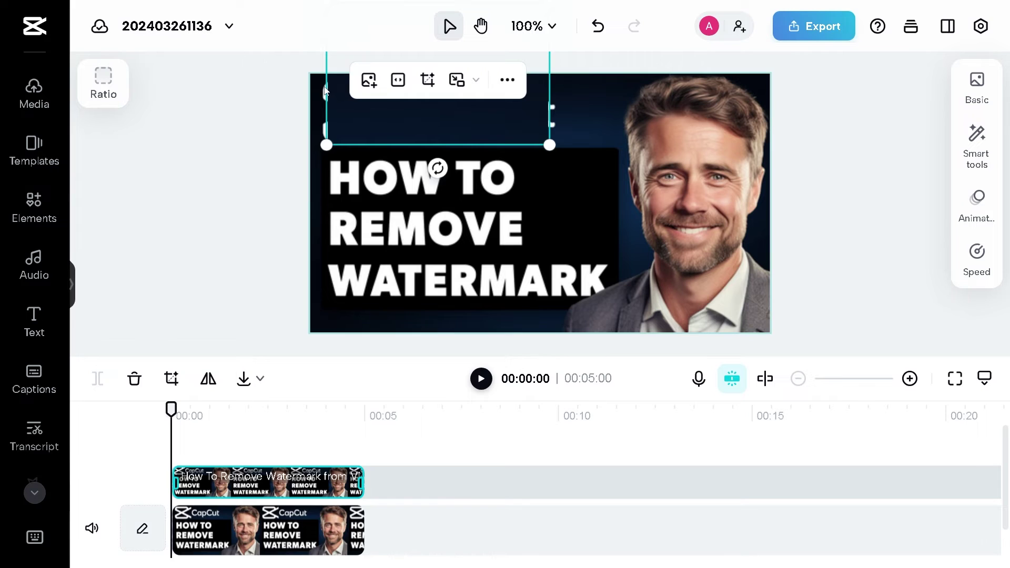
left_click_drag(549, 145, 580, 162)
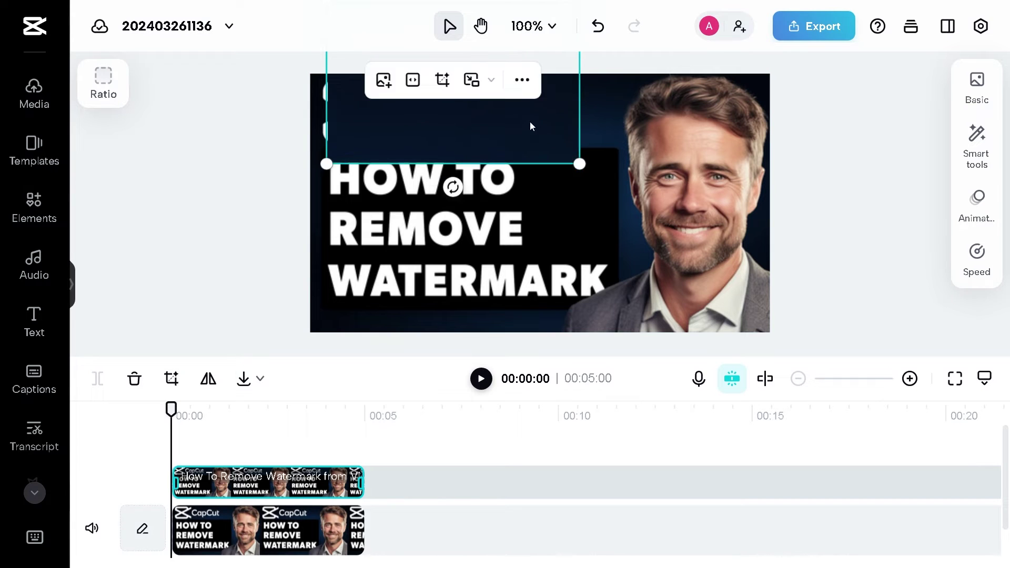
left_click_drag(530, 126, 437, 114)
Fine-tune the patch position, check the clean thumbnail, then open and dismiss Export.
left_click(235, 175)
left_click(454, 131)
left_click(221, 158)
left_click(435, 118)
left_click(223, 206)
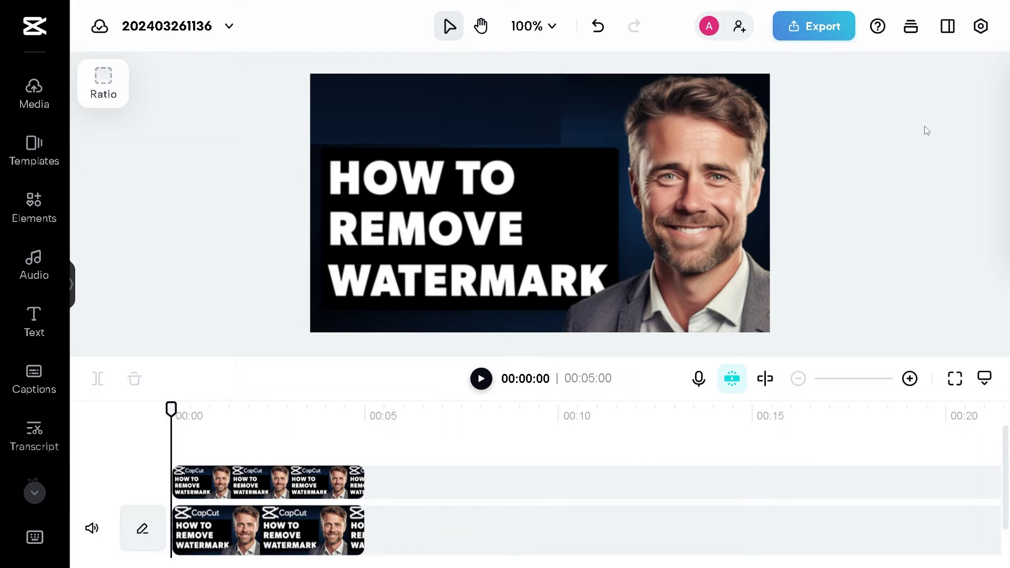
left_click(842, 28)
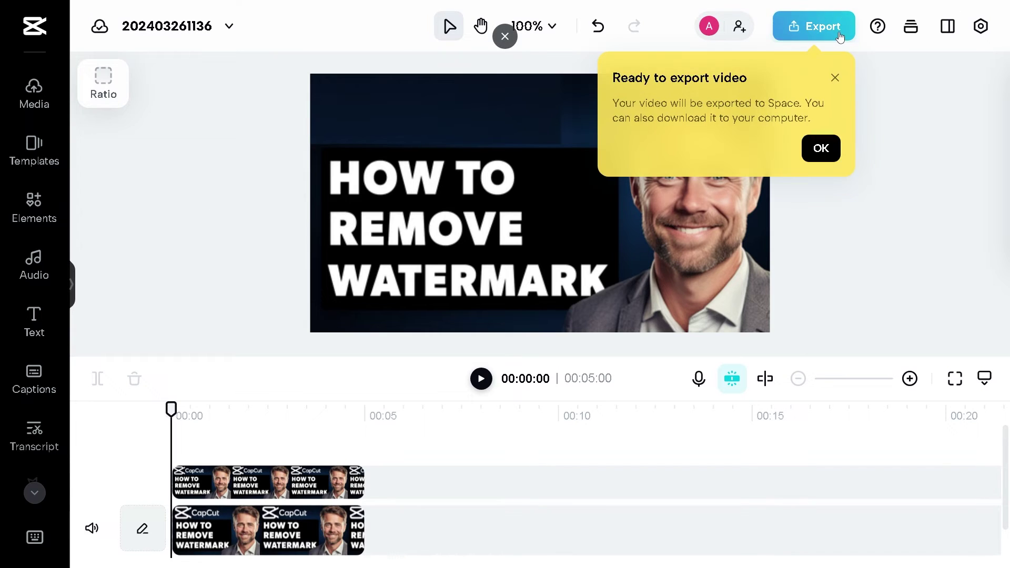
left_click(836, 78)
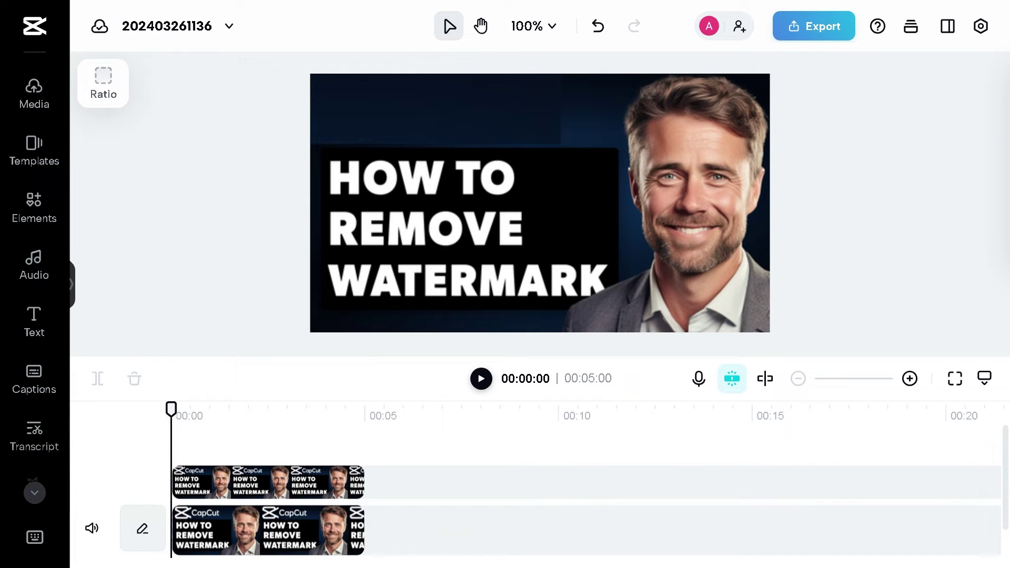
Add the first Blur effect from the Effects library, filtered by the blur chip.
scroll(34, 284, "down", 1)
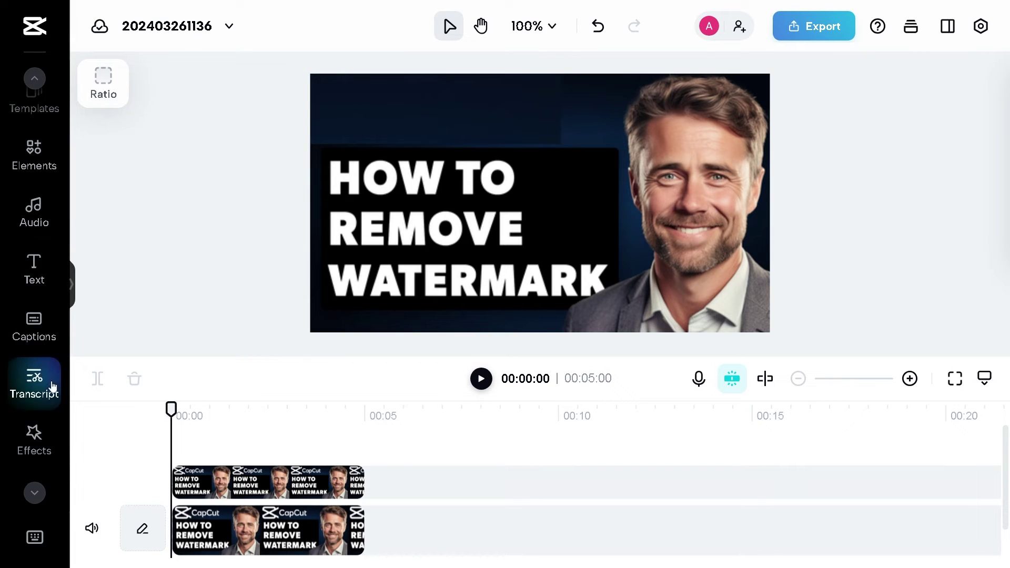
left_click(34, 439)
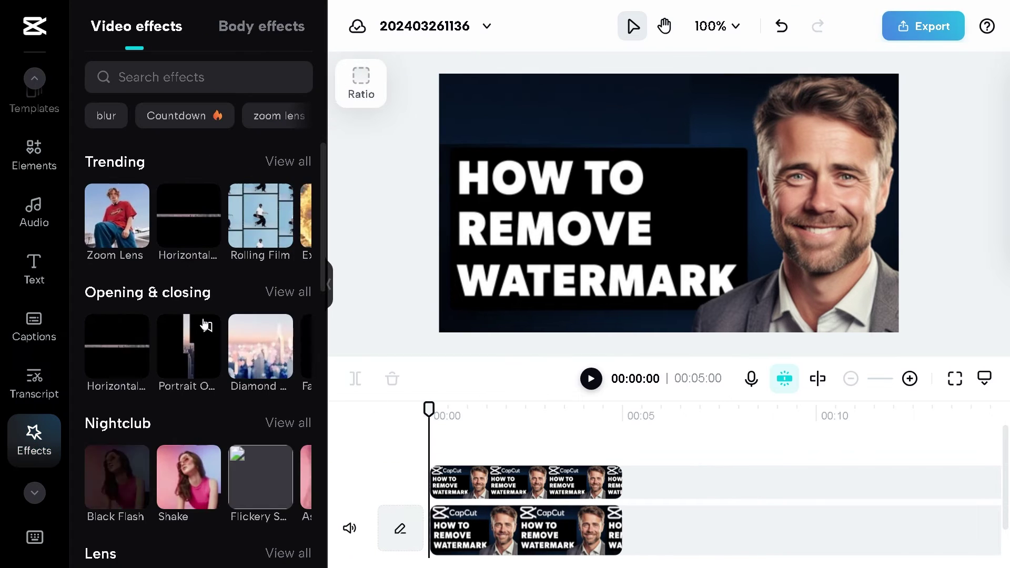
left_click(107, 115)
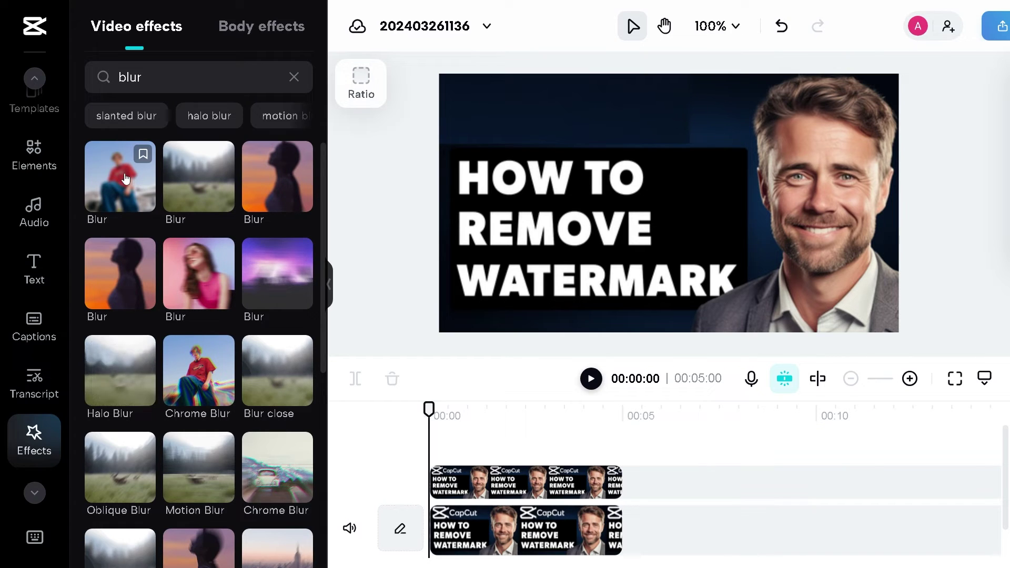
left_click(126, 179)
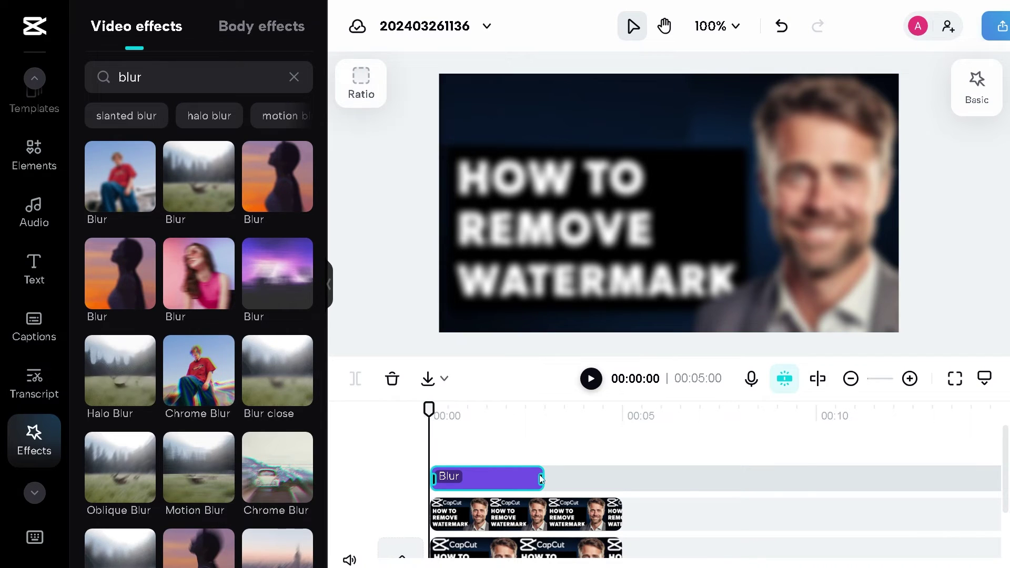
Shorten the Blur effect clip and shrink the thumbnail video frame in the canvas.
left_click_drag(542, 478, 478, 479)
left_click(561, 226)
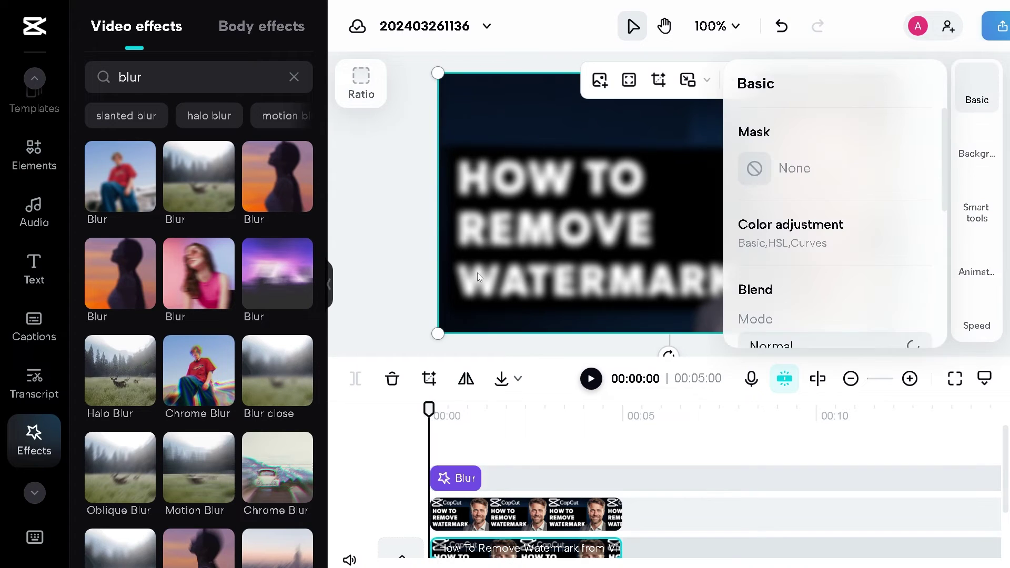
left_click_drag(438, 334, 604, 234)
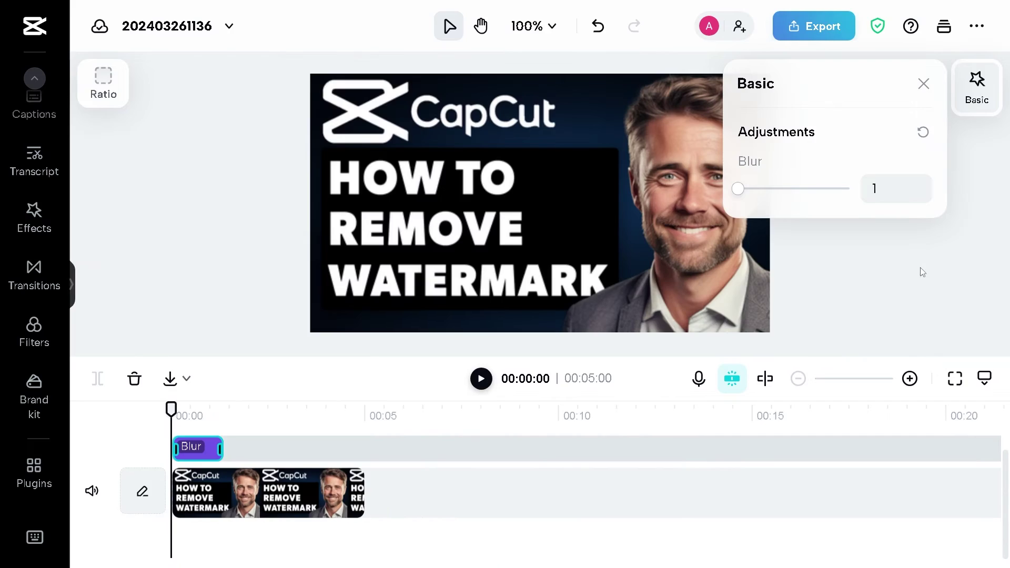
Adjust the Blur strength, trying 98 before settling on a moderate level.
mouse_move(739, 191)
left_mouse_down()
mouse_move(793, 194)
mouse_move(743, 190)
left_mouse_up()
left_click_drag(488, 158, 457, 124)
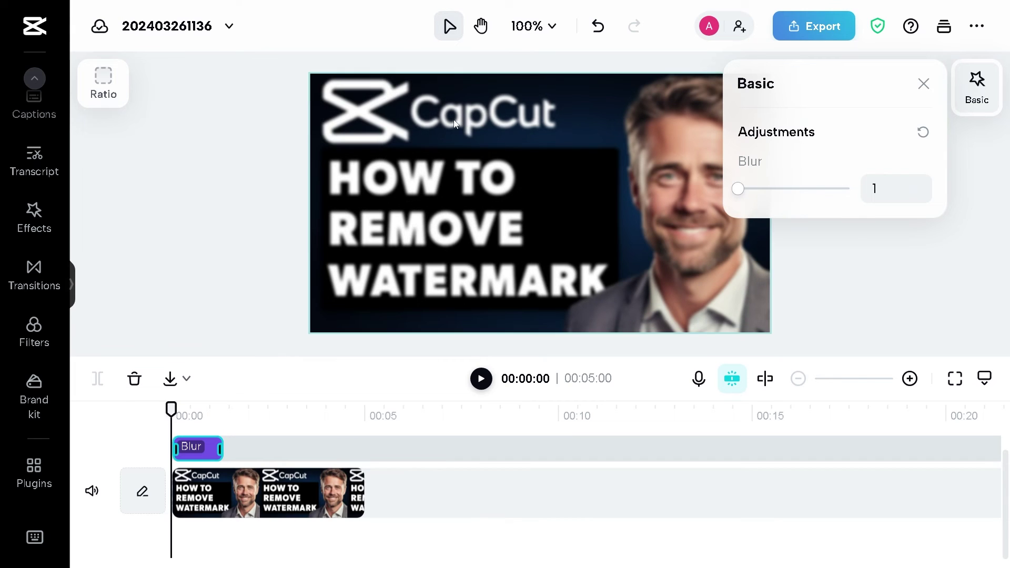
left_click(848, 191)
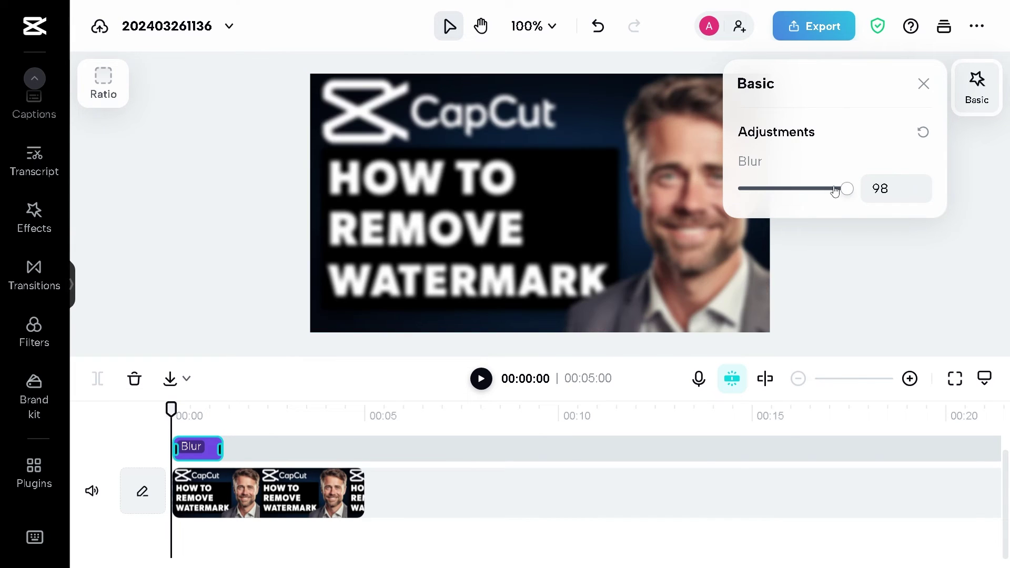
left_click(752, 192)
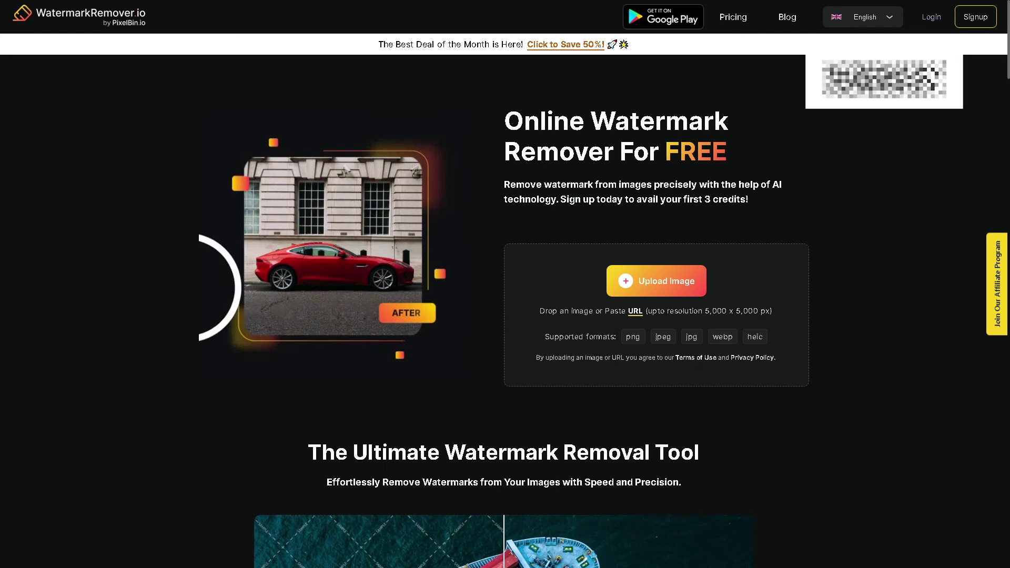
Paste the thumbnail image into WatermarkRemover.io for watermark removal.
key("ctrl+v")
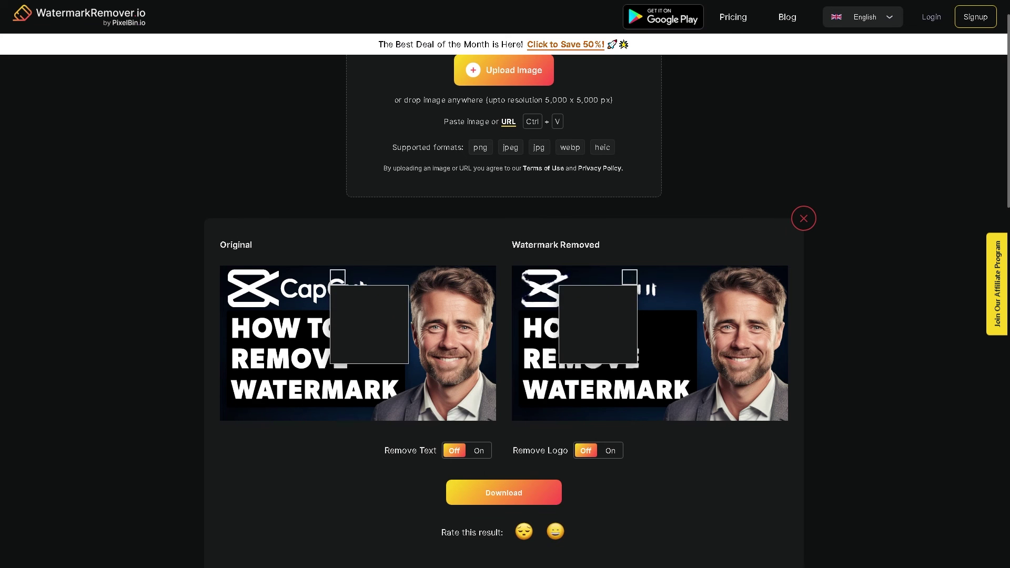
Feed the watermark-removed result back in for another pass and download the cleaned image.
left_click_drag(574, 337, 537, 280)
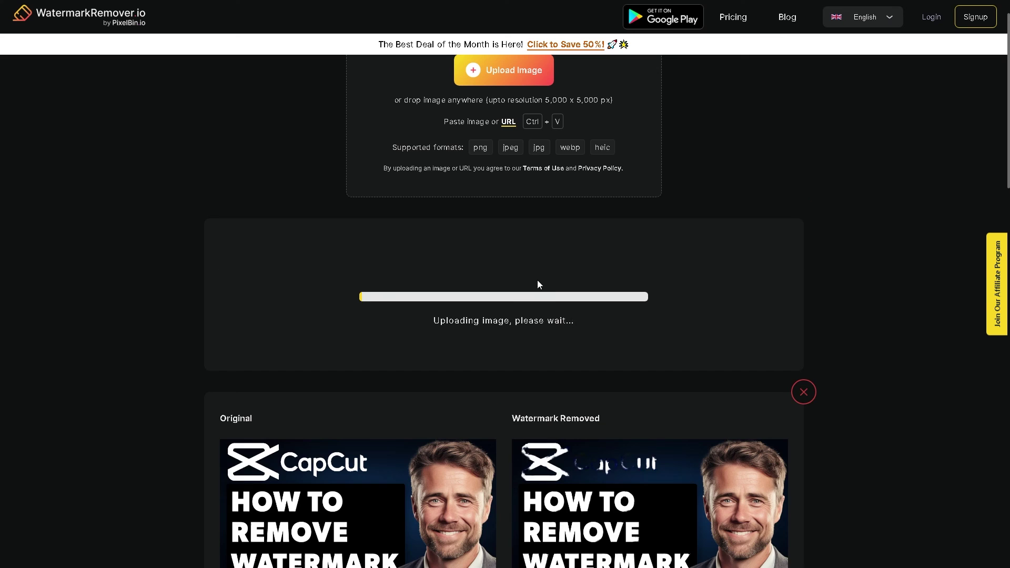
scroll(538, 280, "down", 3)
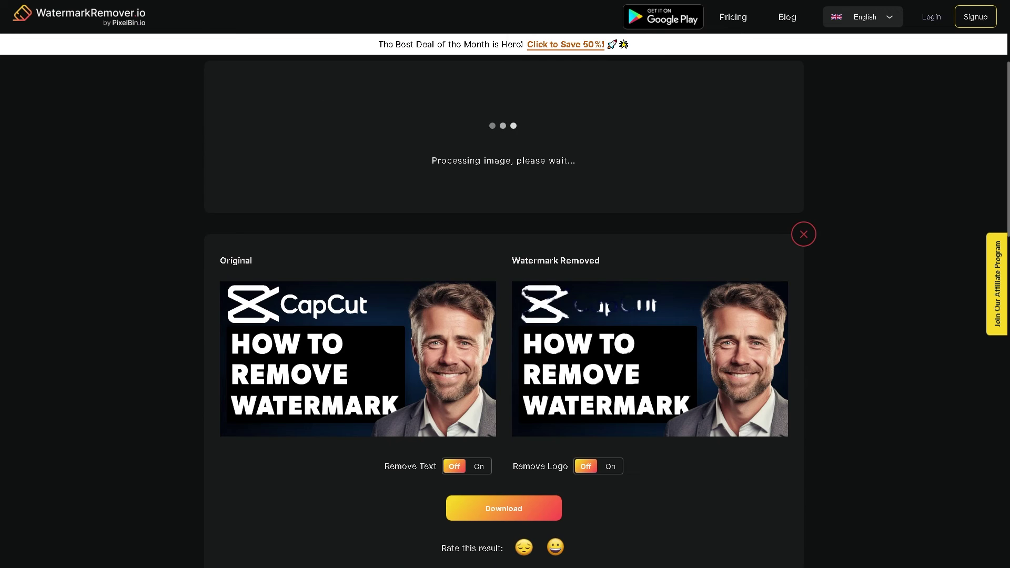
left_click(524, 517)
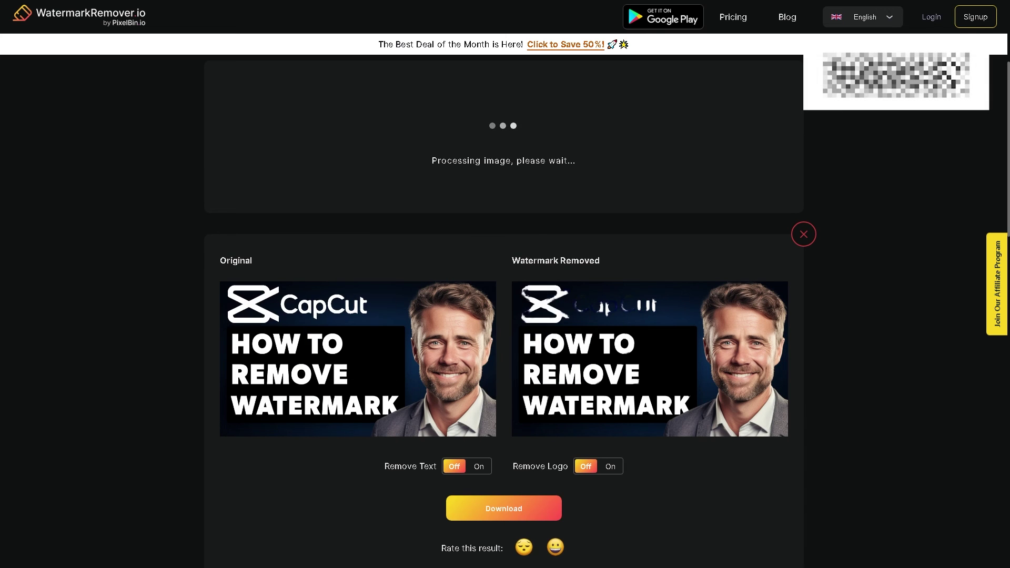